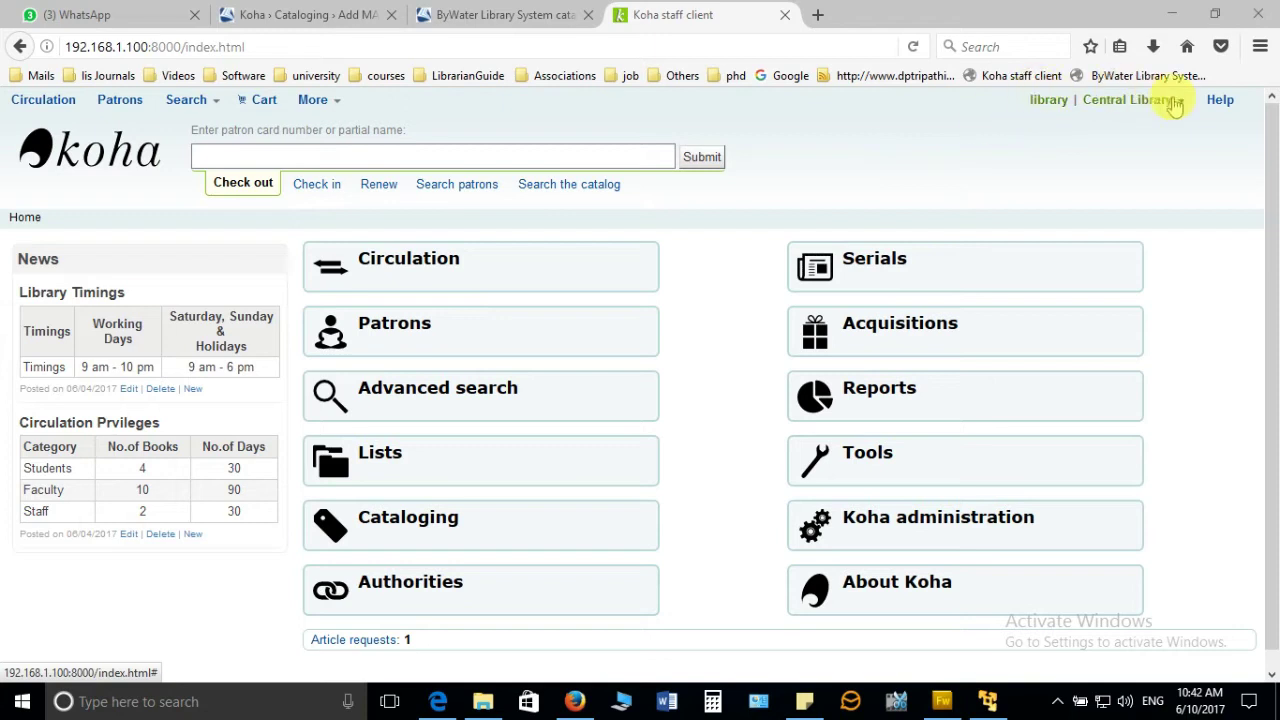
# - Go to Koha administration and point out Basic parameters and the Patrons and circulation section
pyautogui.click(1053, 538)
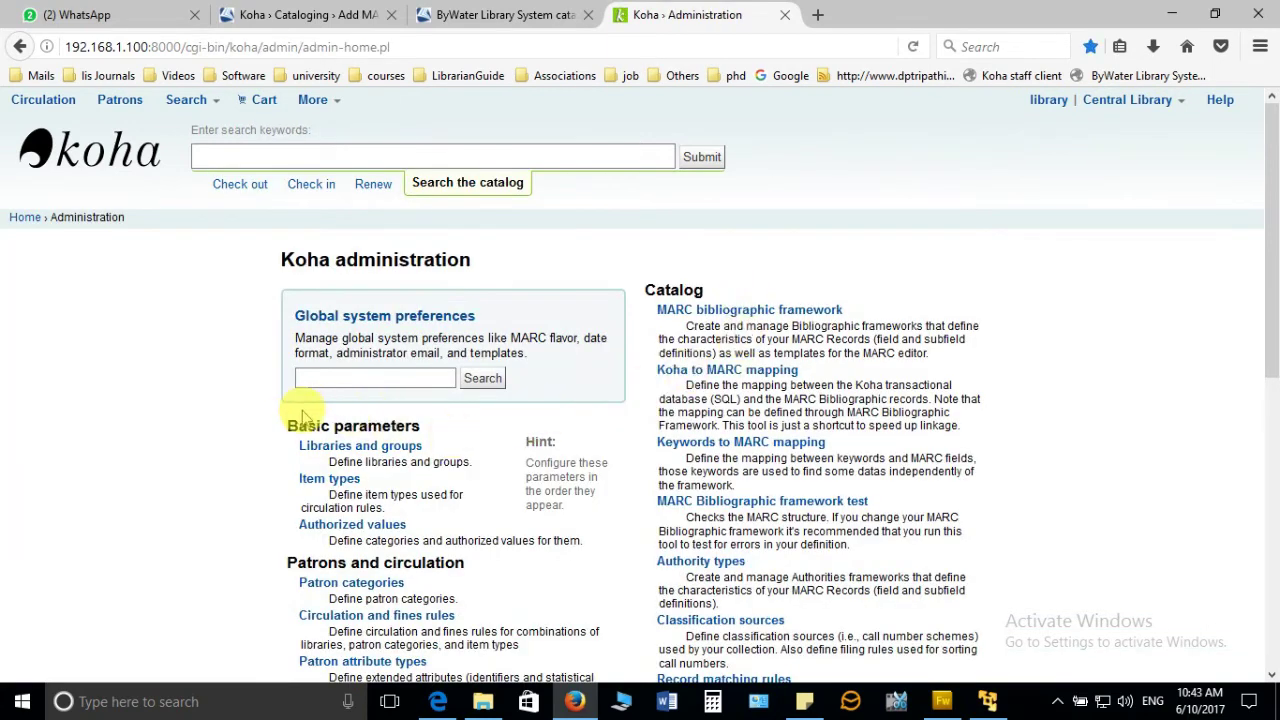
pyautogui.moveTo(288, 420); pyautogui.dragTo(489, 529)
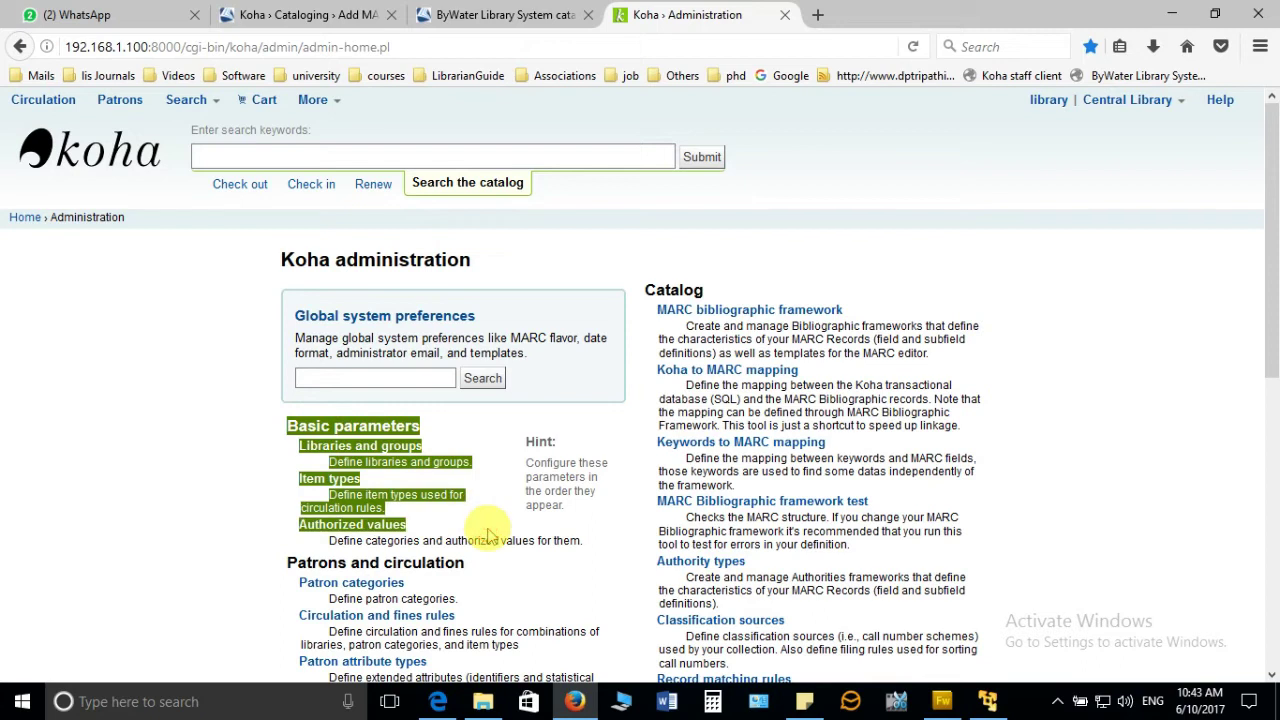
pyautogui.click(207, 540)
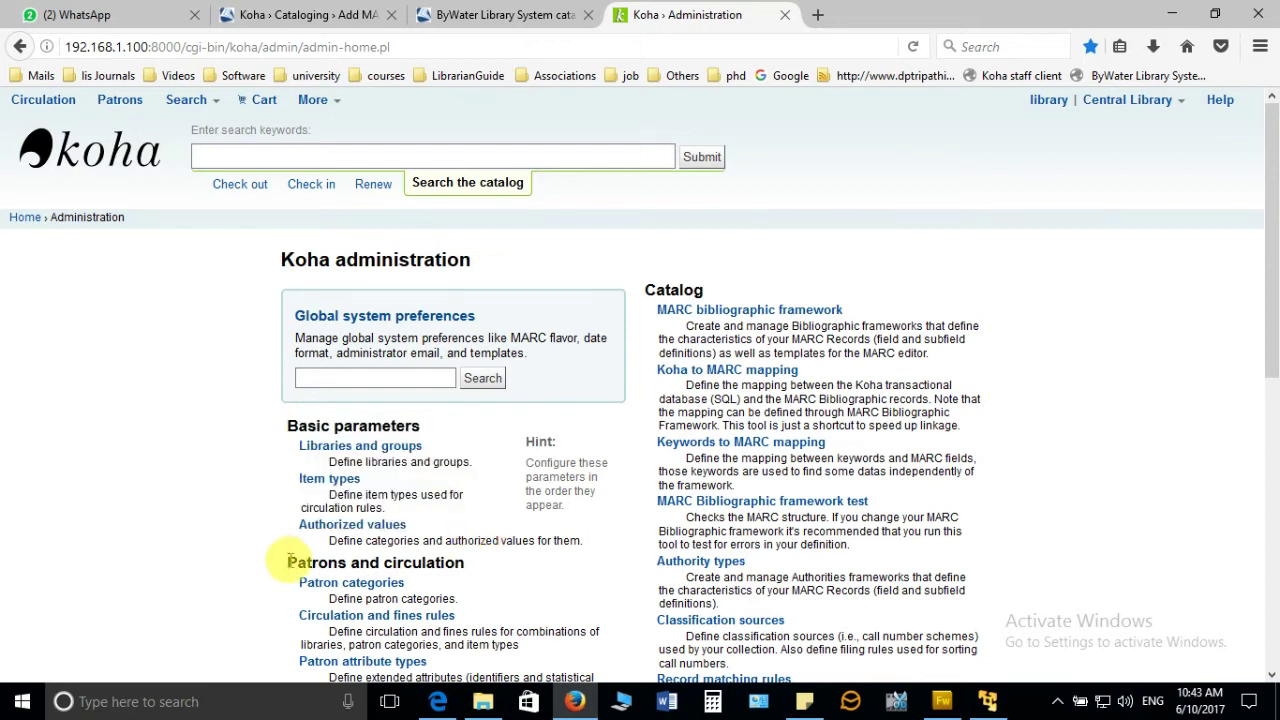
pyautogui.moveTo(289, 560); pyautogui.dragTo(440, 563)
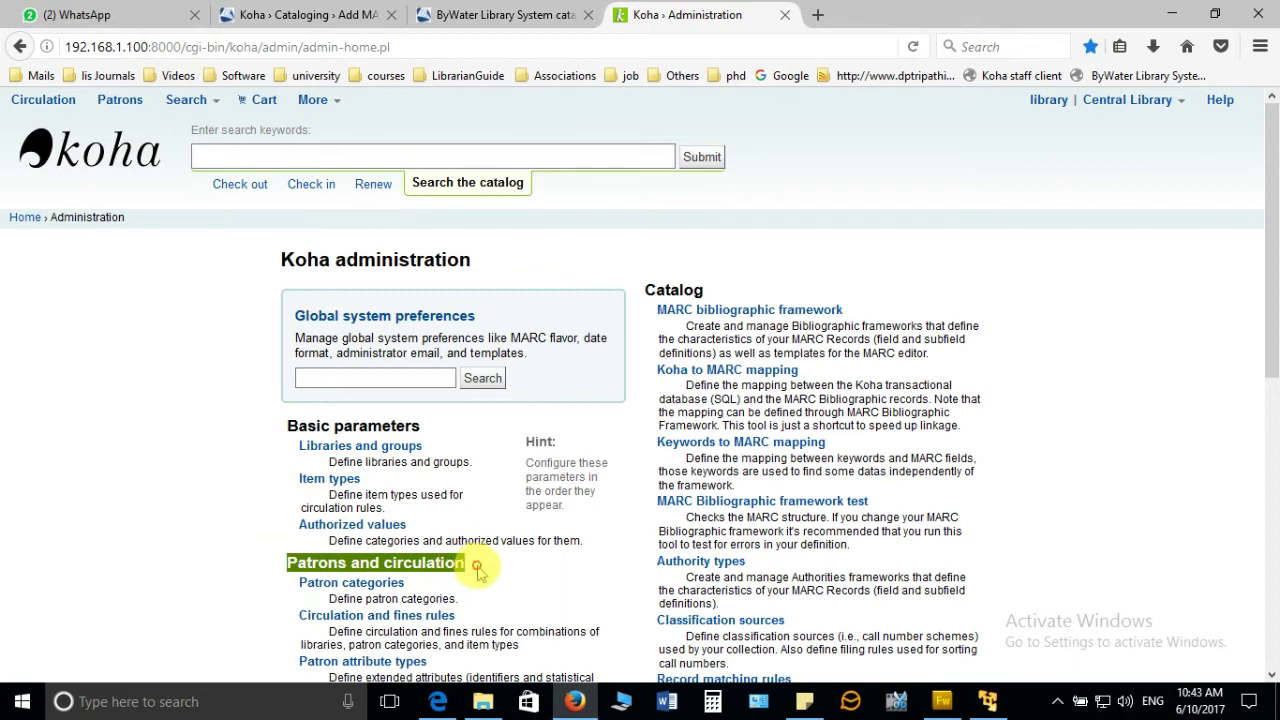
pyautogui.moveTo(477, 568); pyautogui.dragTo(530, 648)
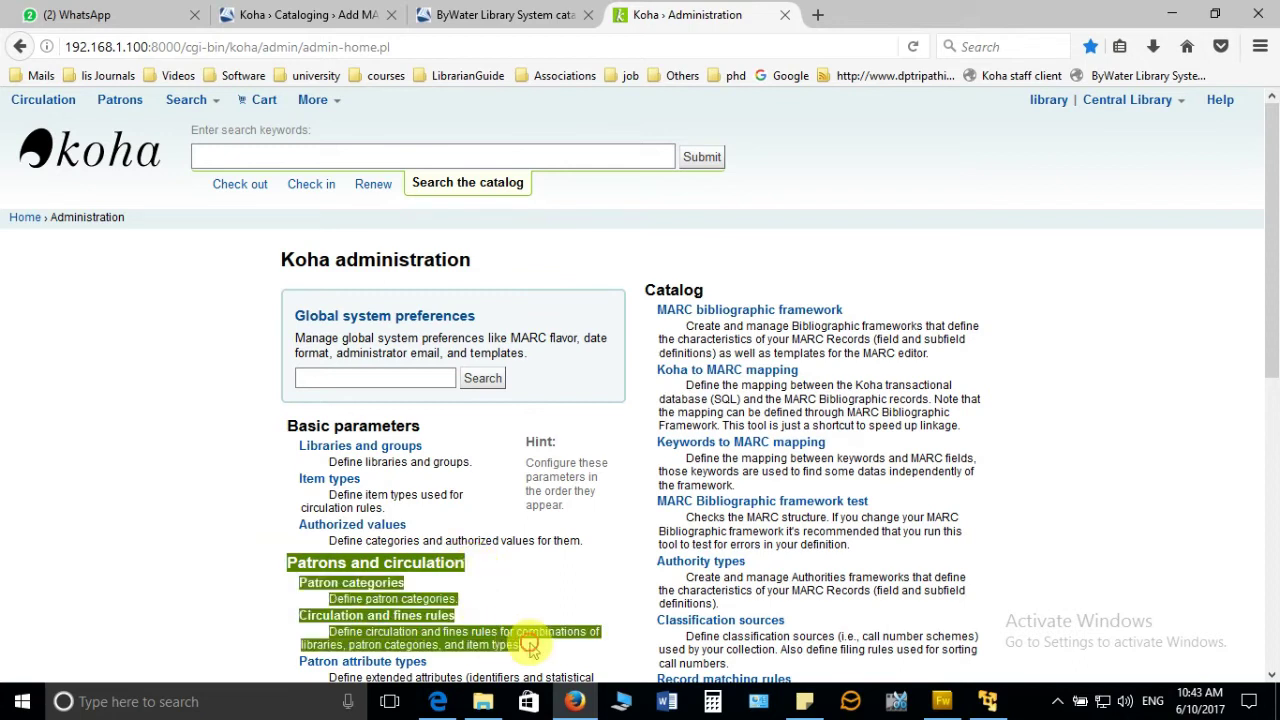
pyautogui.click(220, 606)
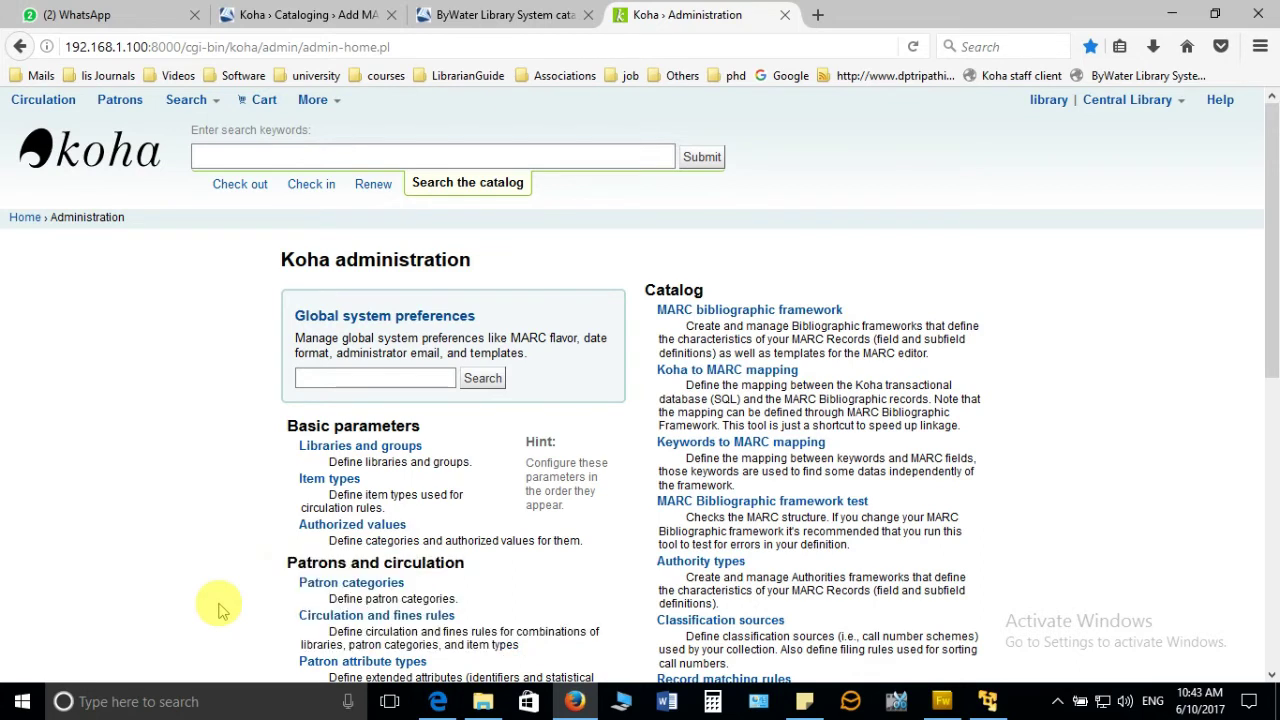
# - From the Patron categories list, start a new category
pyautogui.click(388, 588)
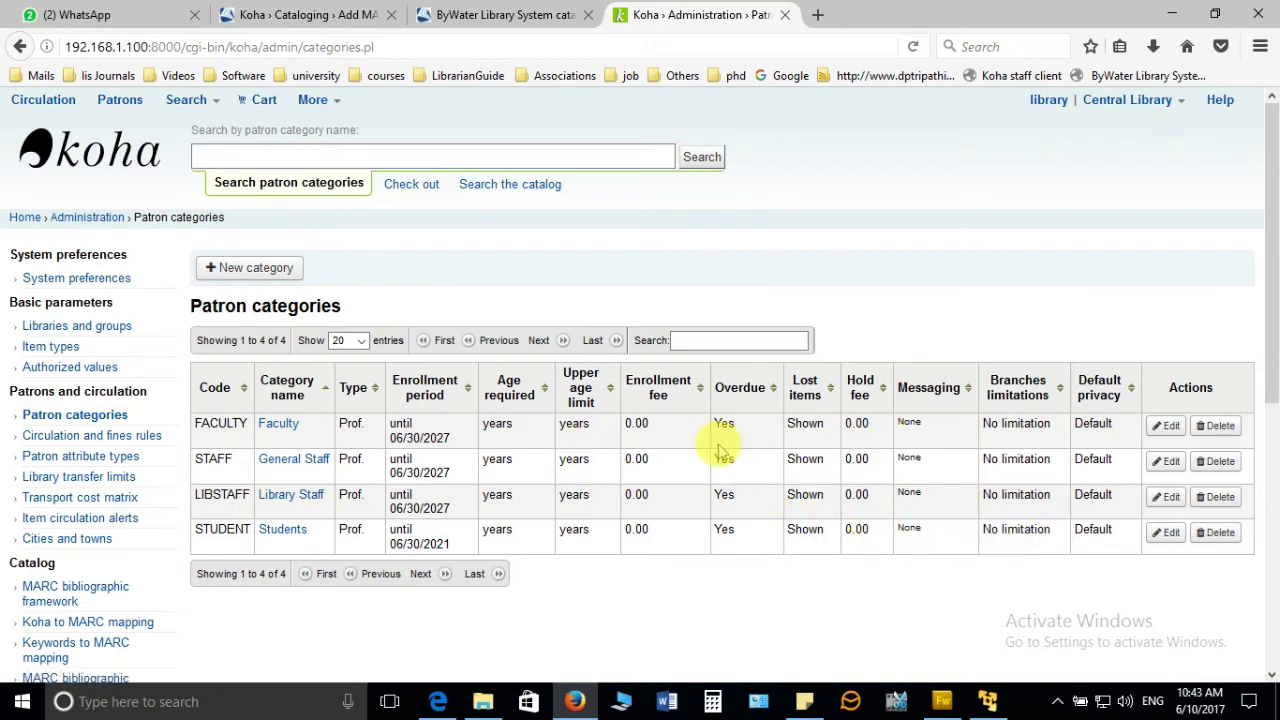
pyautogui.click(277, 268)
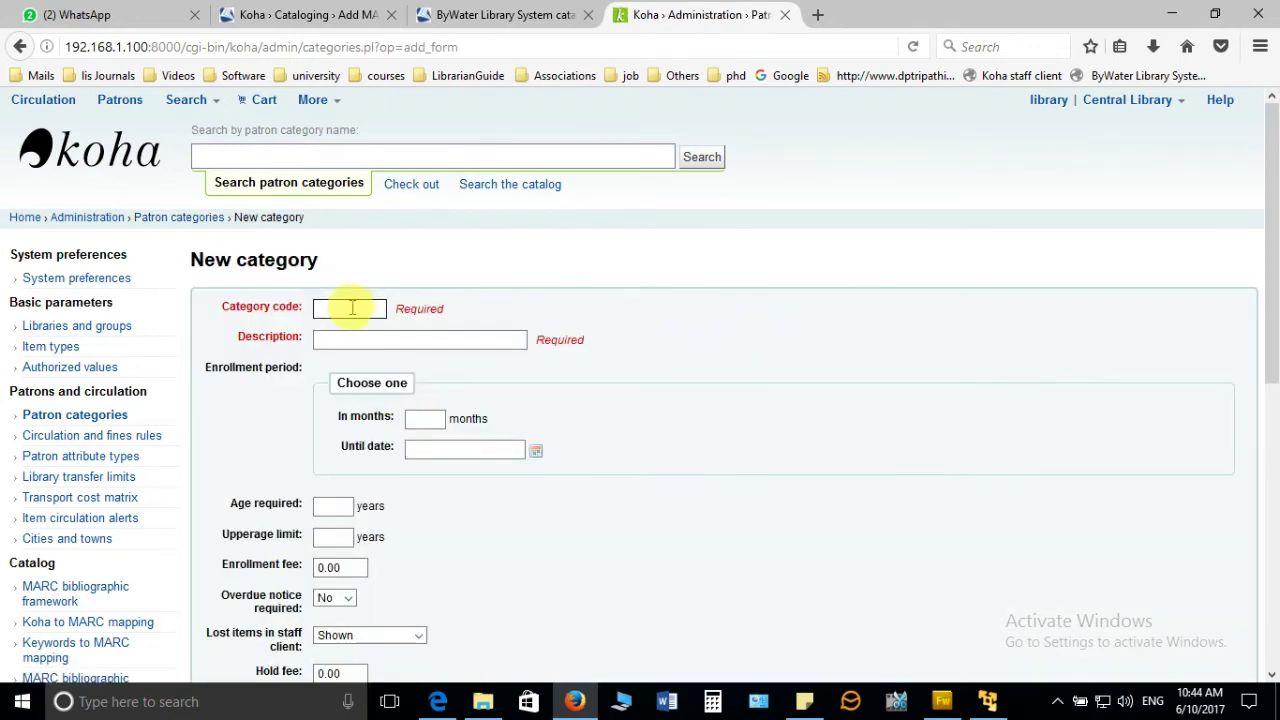
# - Enter code WP, description 'Workshop Participants', and enrollment until 06/30/2017
pyautogui.moveTo(1273, 212); pyautogui.dragTo(1268, 278)
pyautogui.click(361, 175)
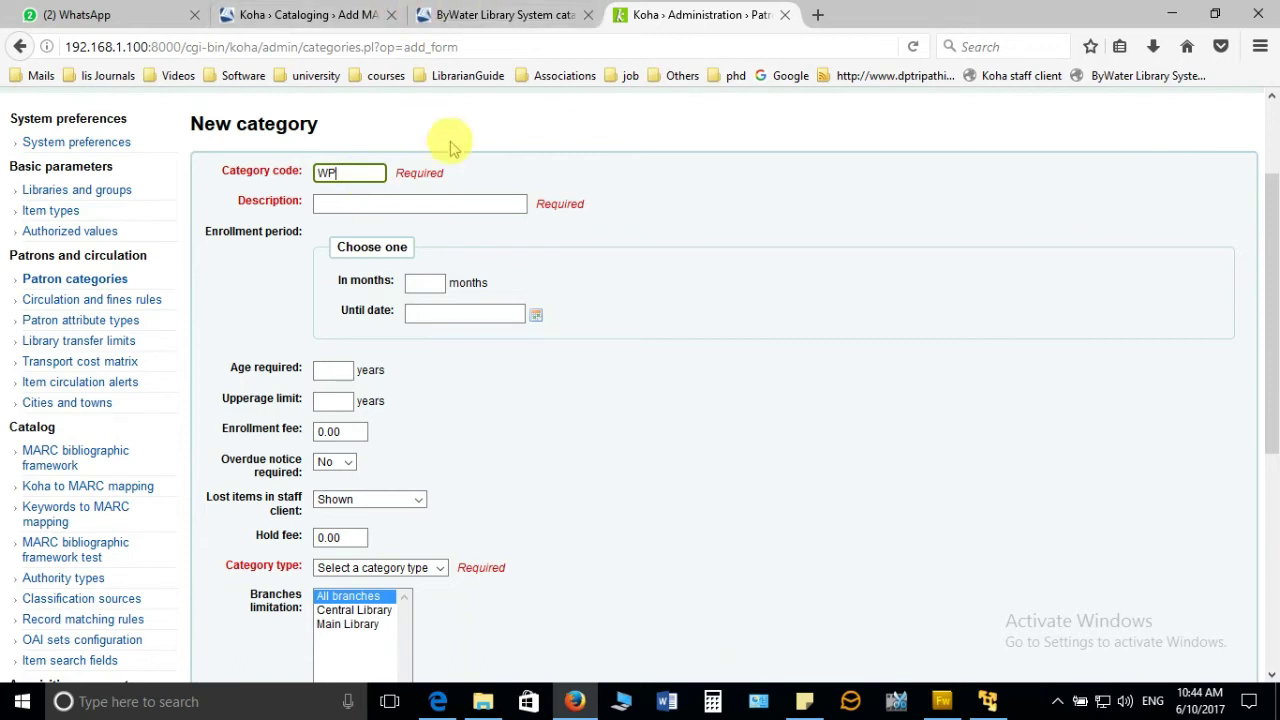
pyautogui.click(453, 202)
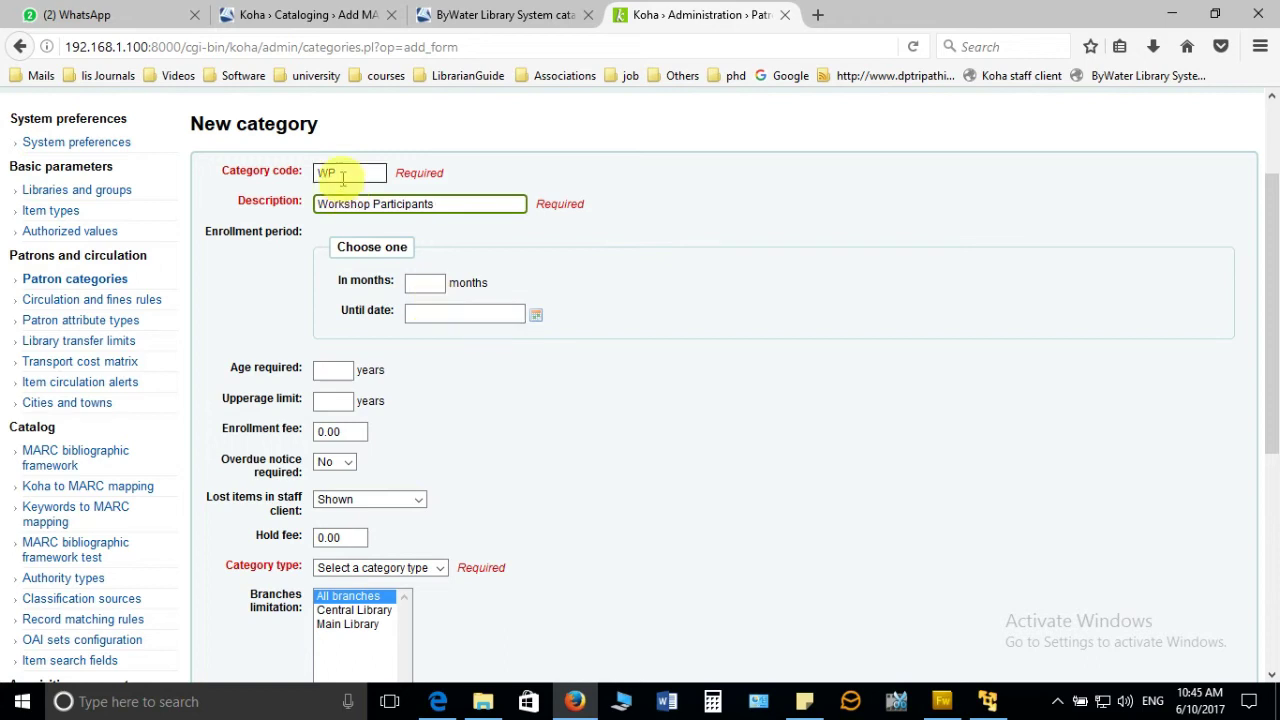
pyautogui.click(535, 316)
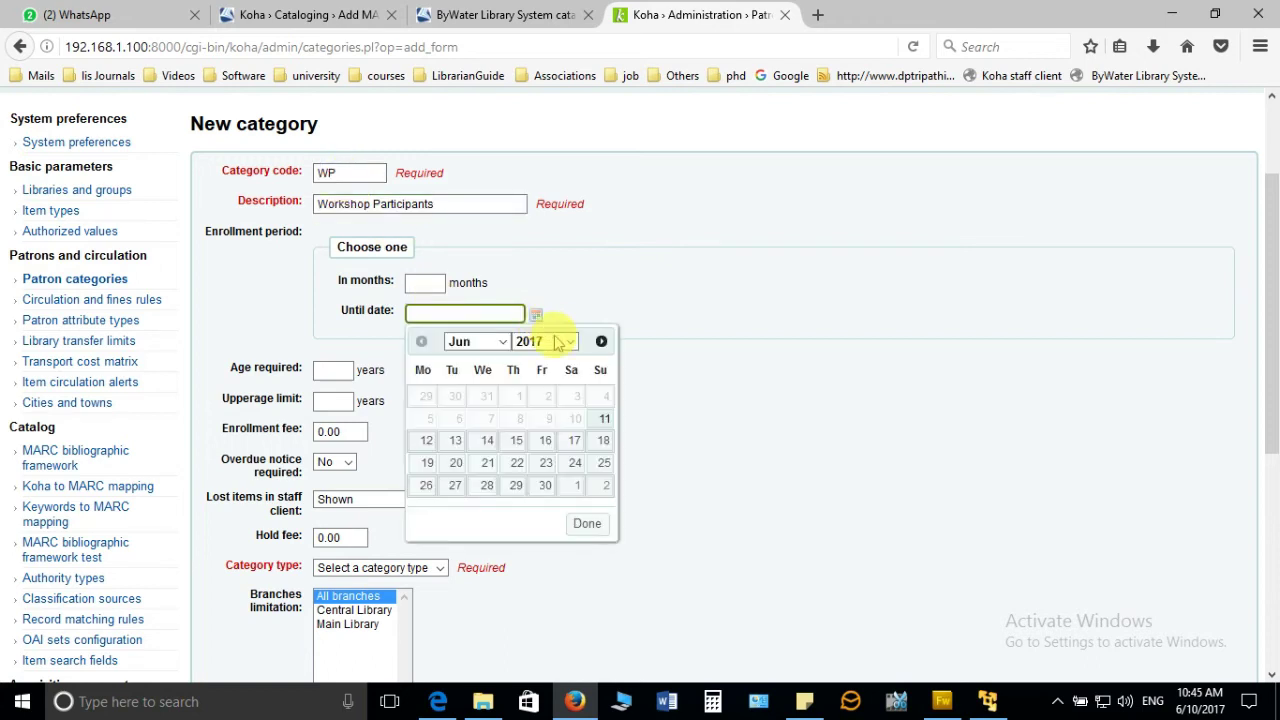
pyautogui.click(544, 489)
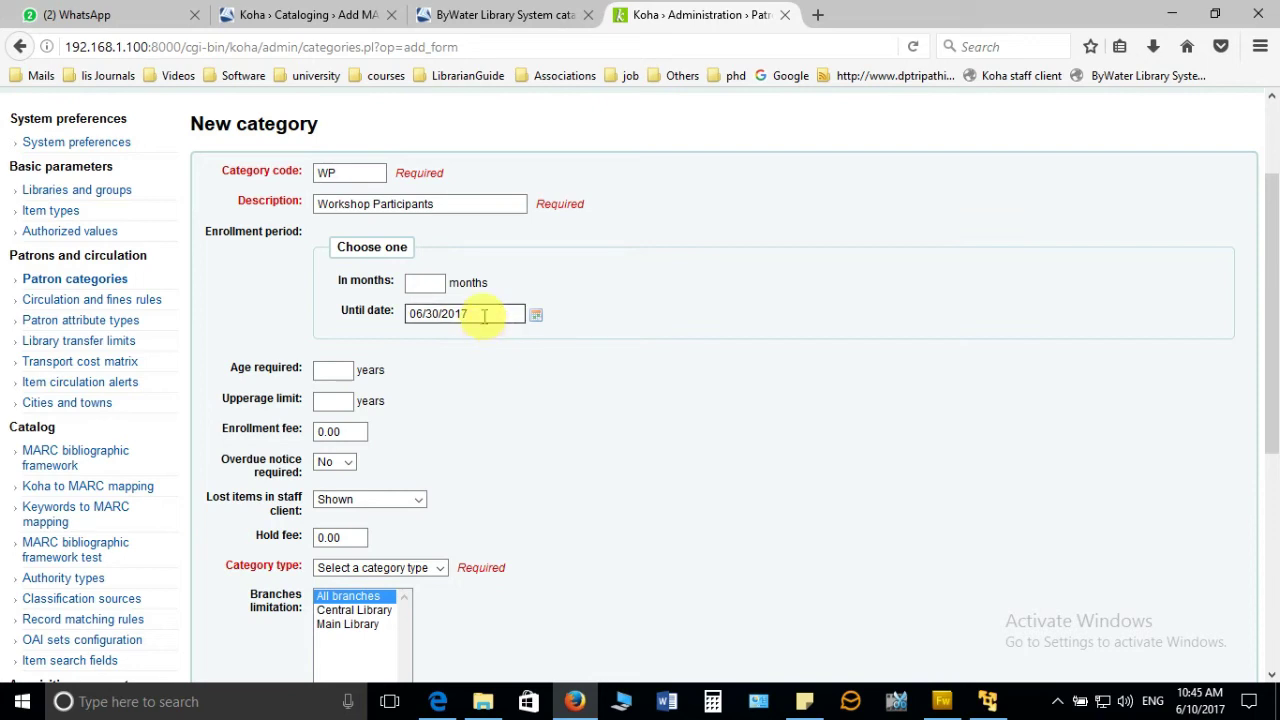
pyautogui.moveTo(1267, 246); pyautogui.dragTo(1268, 356)
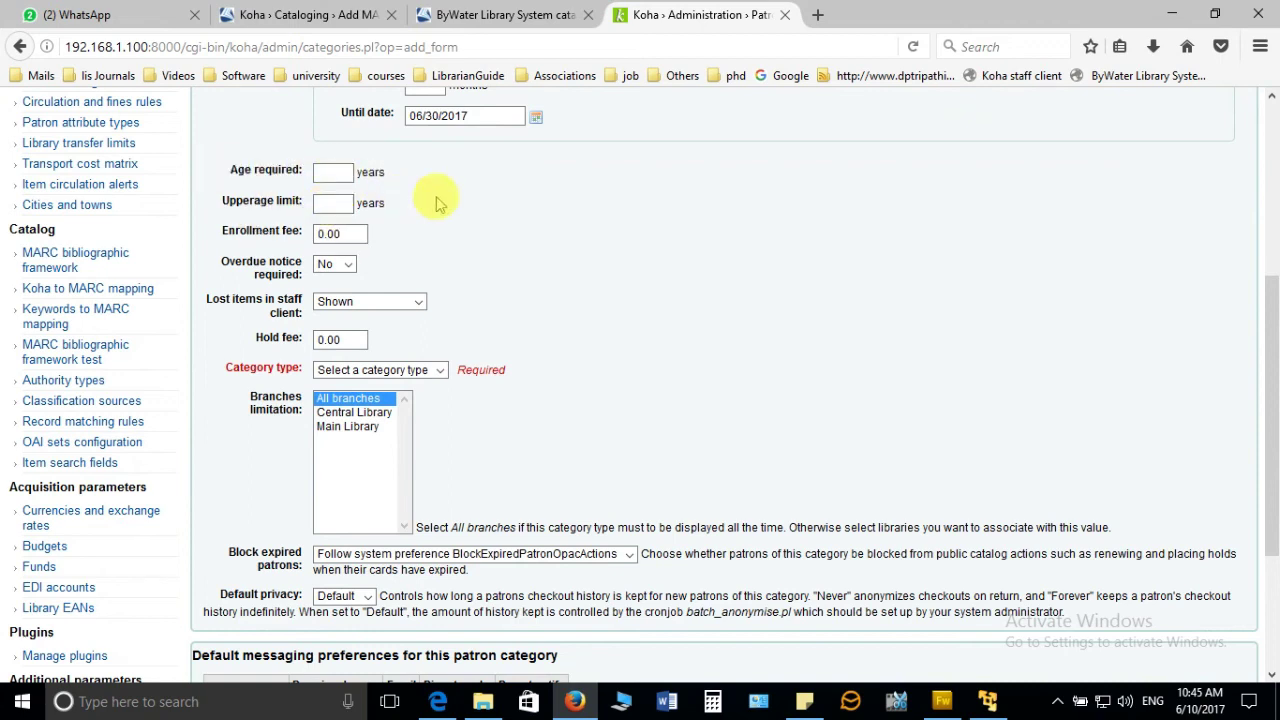
# - Set Overdue notice required to Yes, keeping enrollment and hold fees at 0.00
pyautogui.click(328, 233)
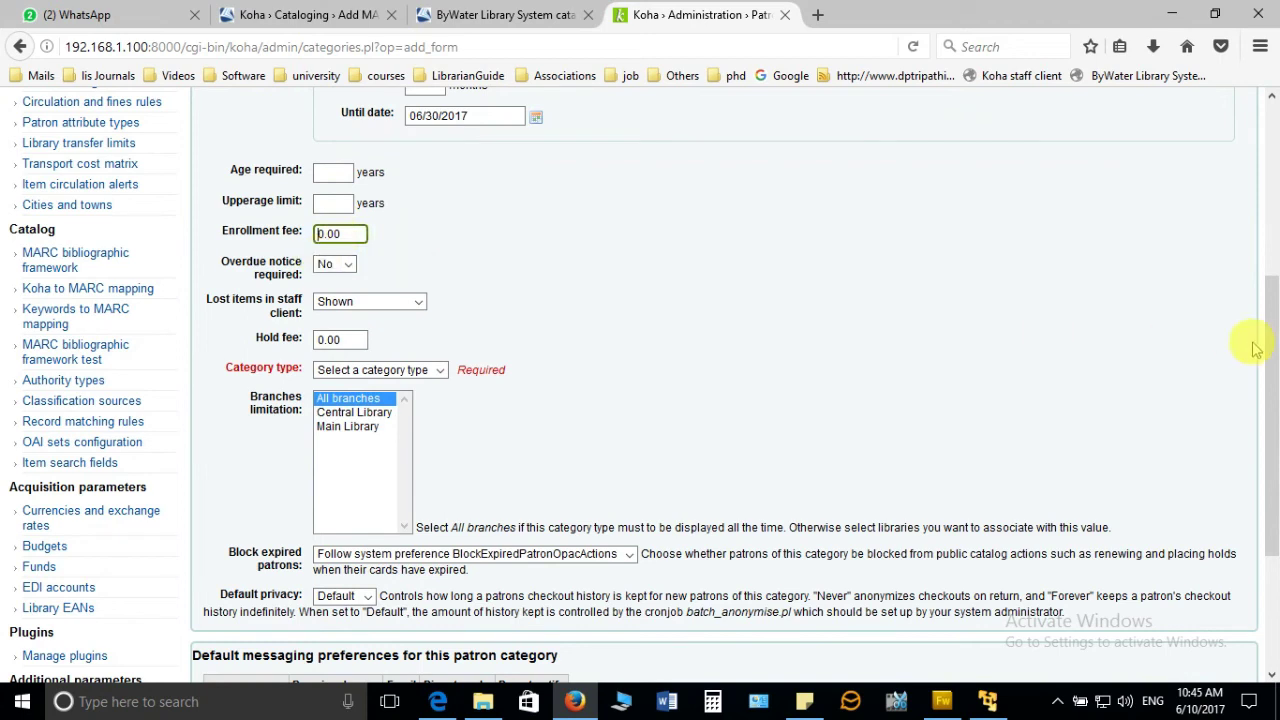
pyautogui.moveTo(1266, 349)
pyautogui.mouseDown()
pyautogui.moveTo(1272, 378)
pyautogui.moveTo(1275, 195)
pyautogui.moveTo(1271, 362)
pyautogui.mouseUp()
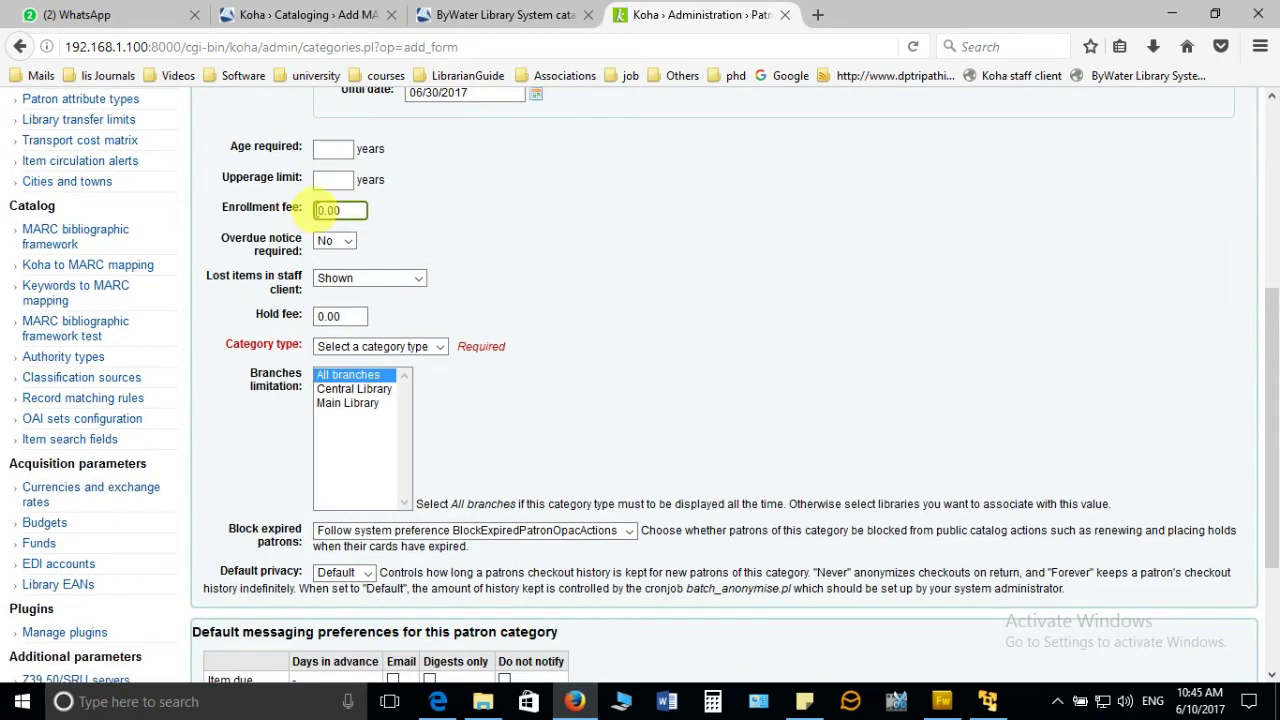
pyautogui.click(340, 210)
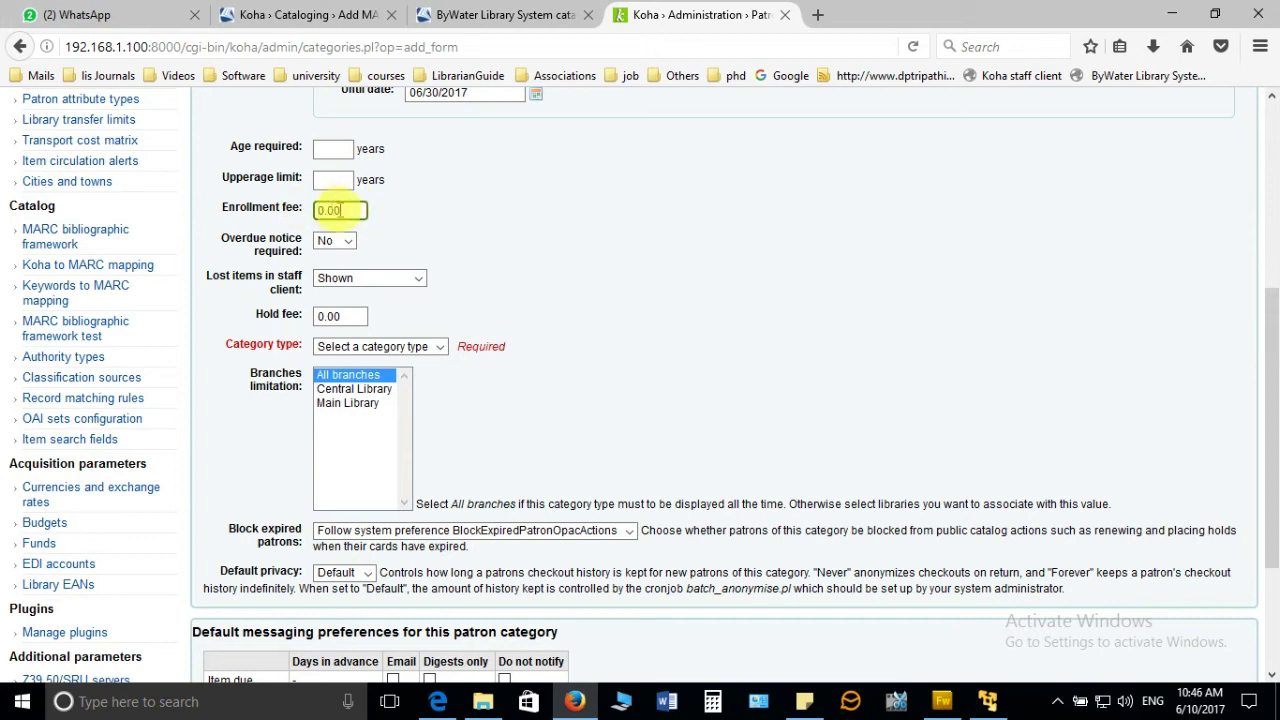
pyautogui.click(347, 243)
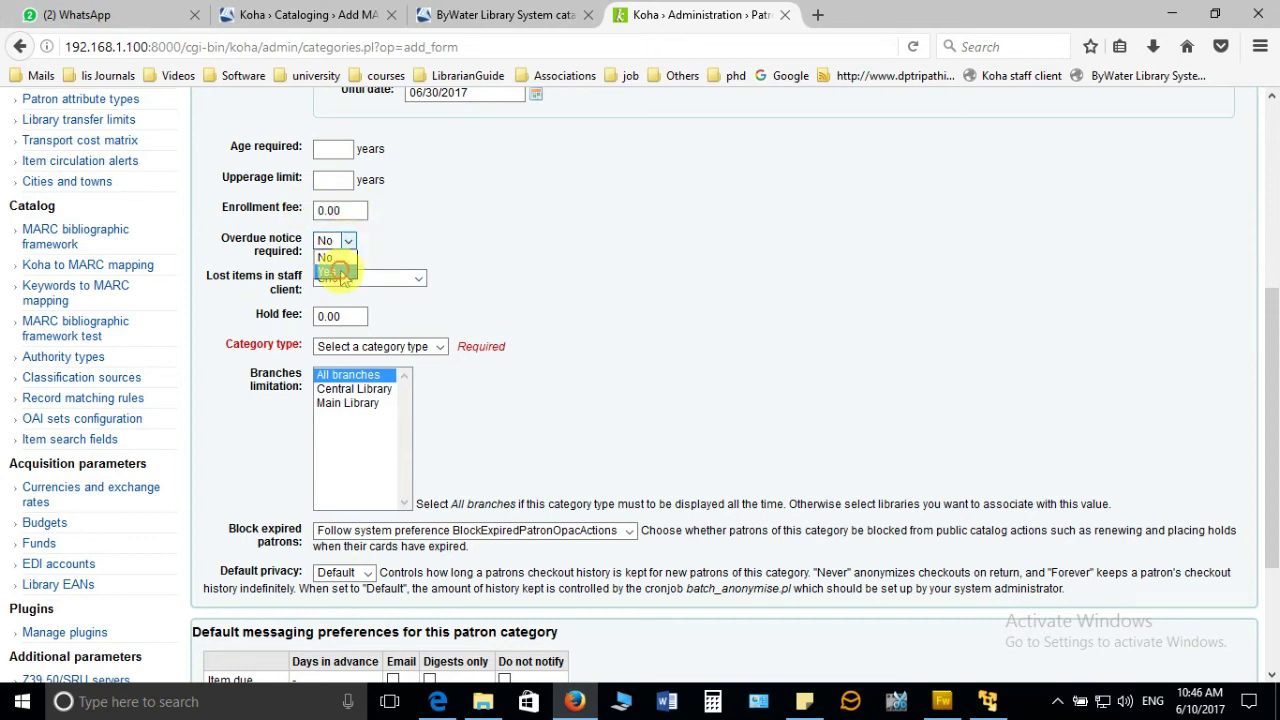
pyautogui.click(338, 272)
pyautogui.moveTo(1272, 316); pyautogui.dragTo(1273, 325)
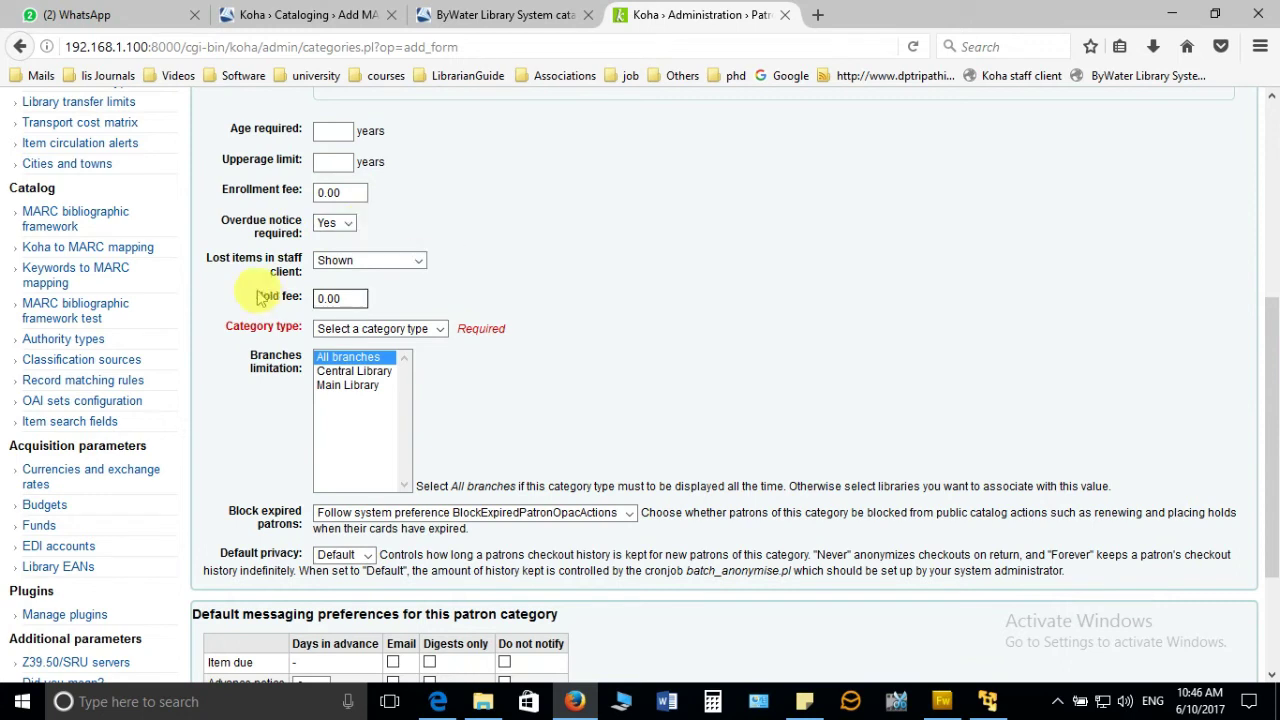
pyautogui.click(316, 298)
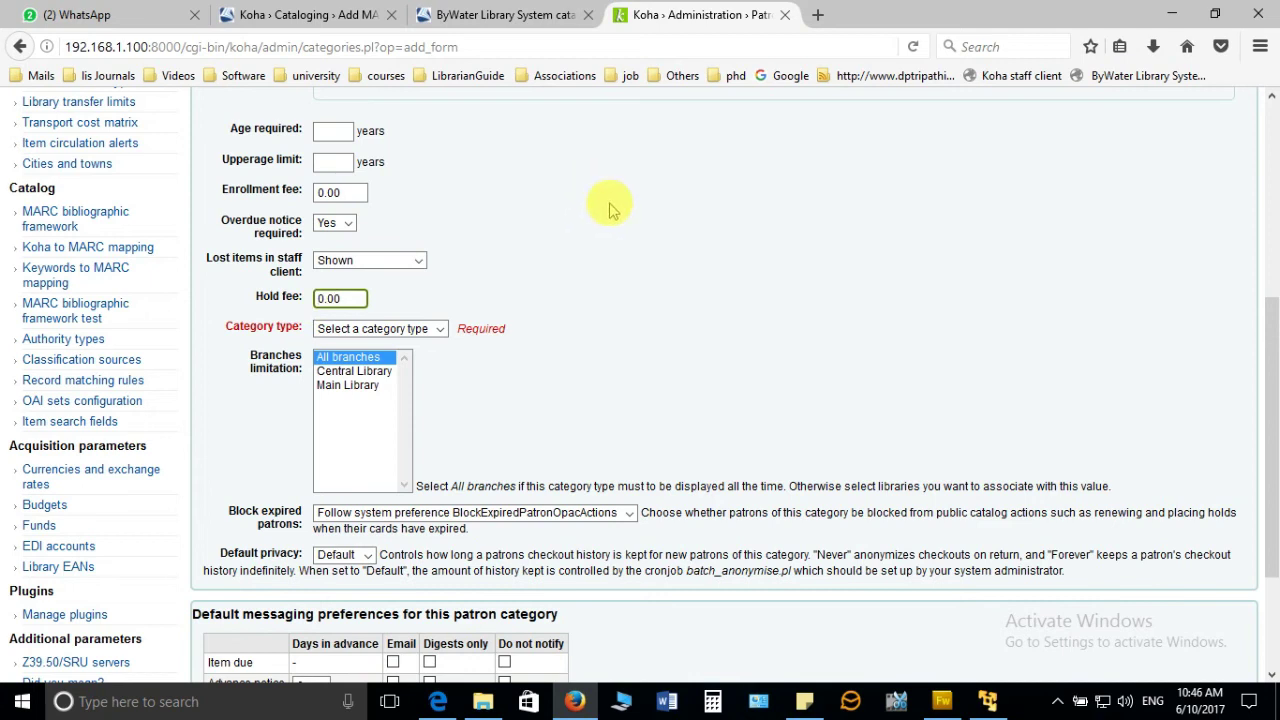
pyautogui.click(316, 298)
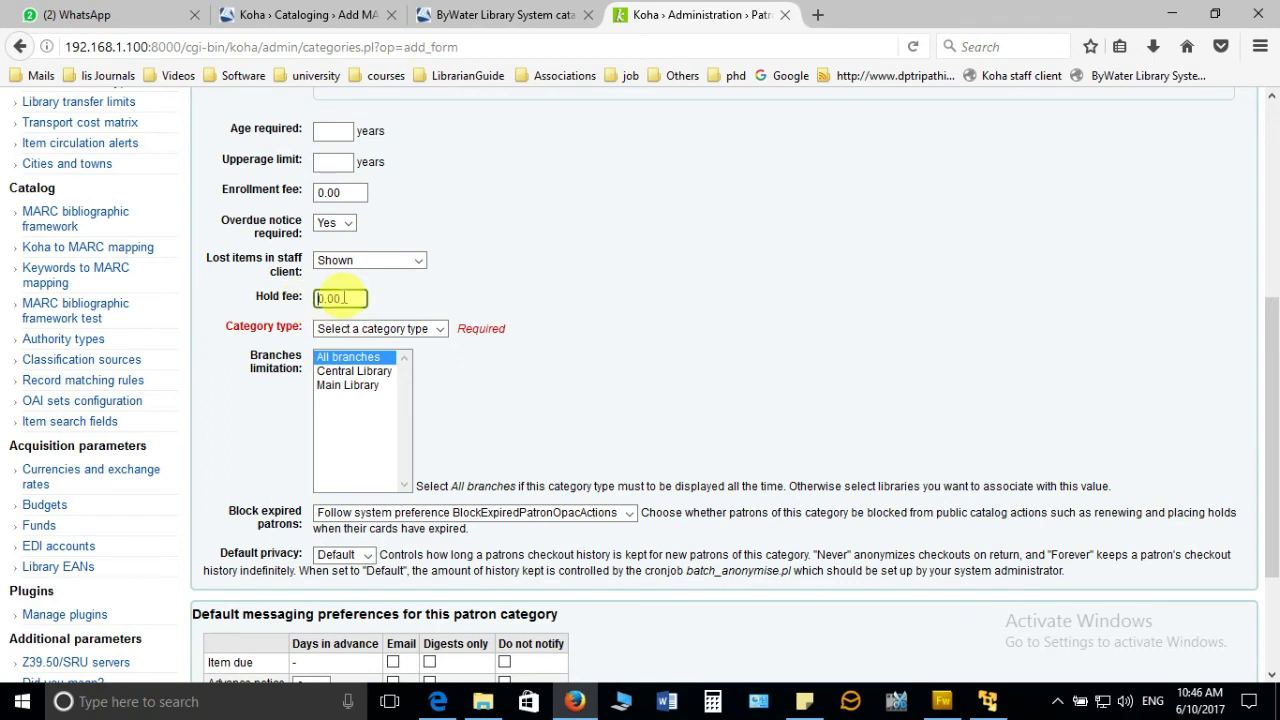
# - Choose Professional as the category type, leaving All branches
pyautogui.click(440, 330)
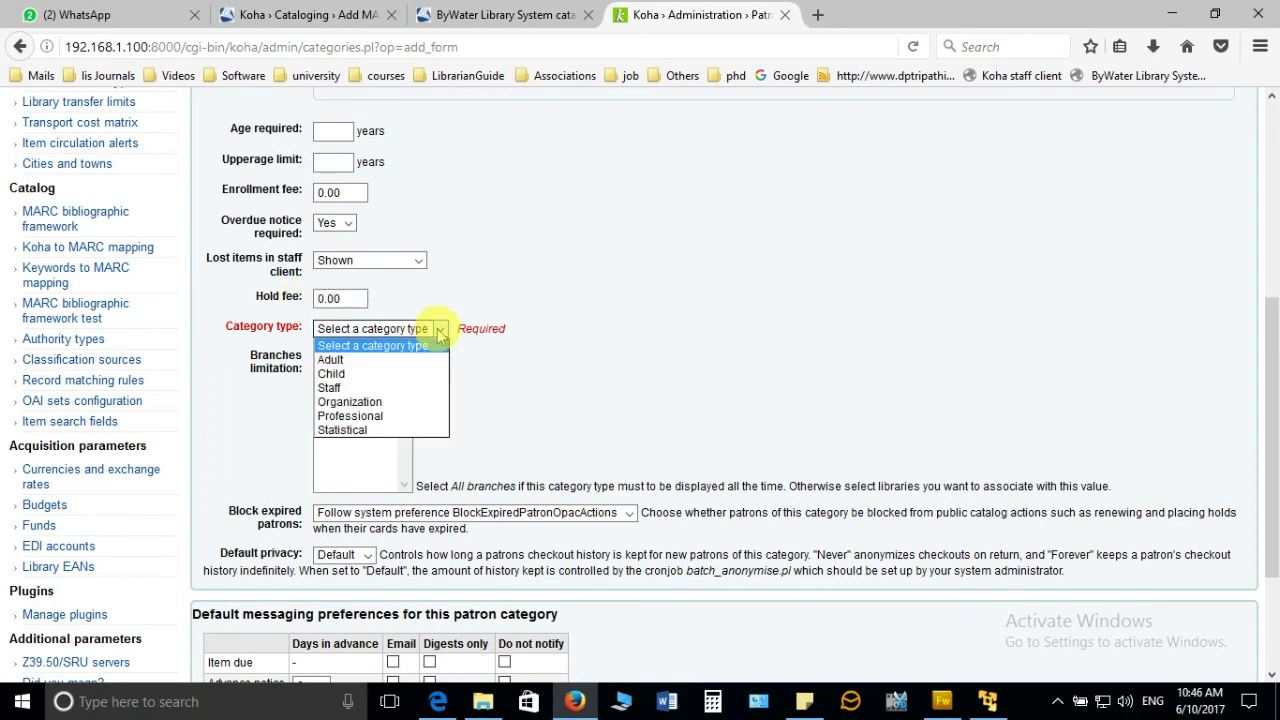
pyautogui.click(408, 416)
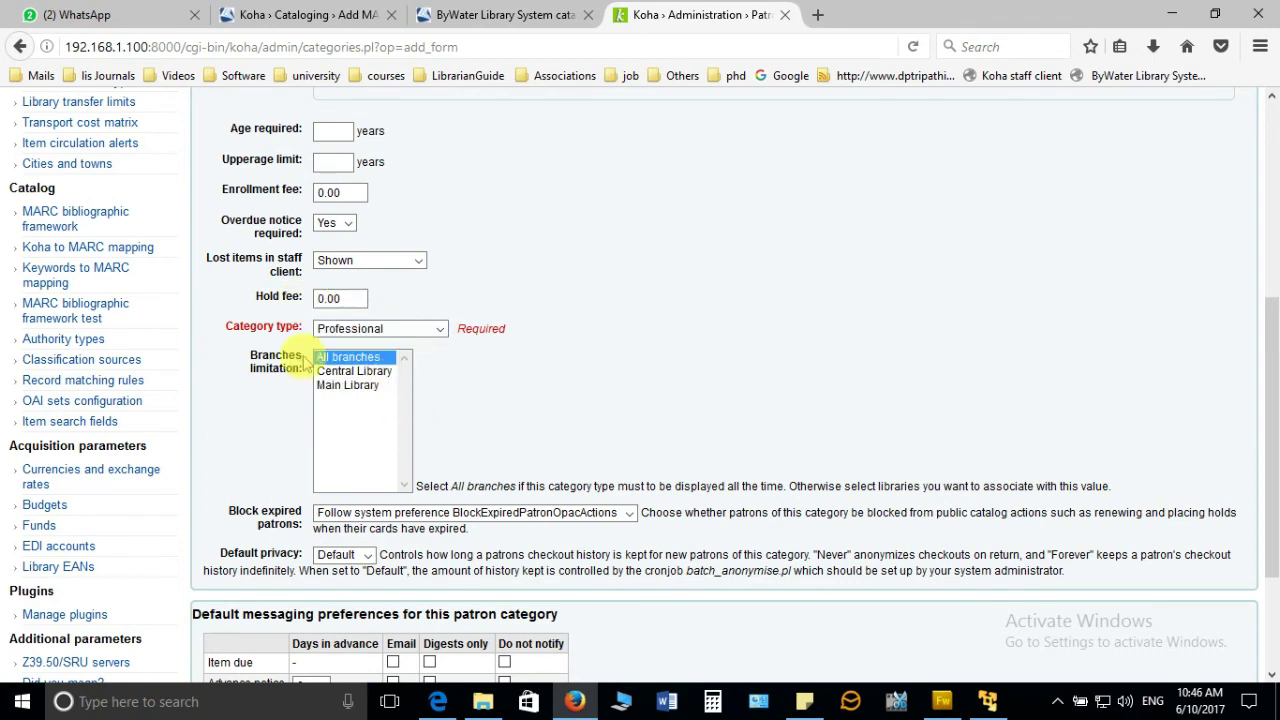
pyautogui.scroll(-3, 1262, 320)
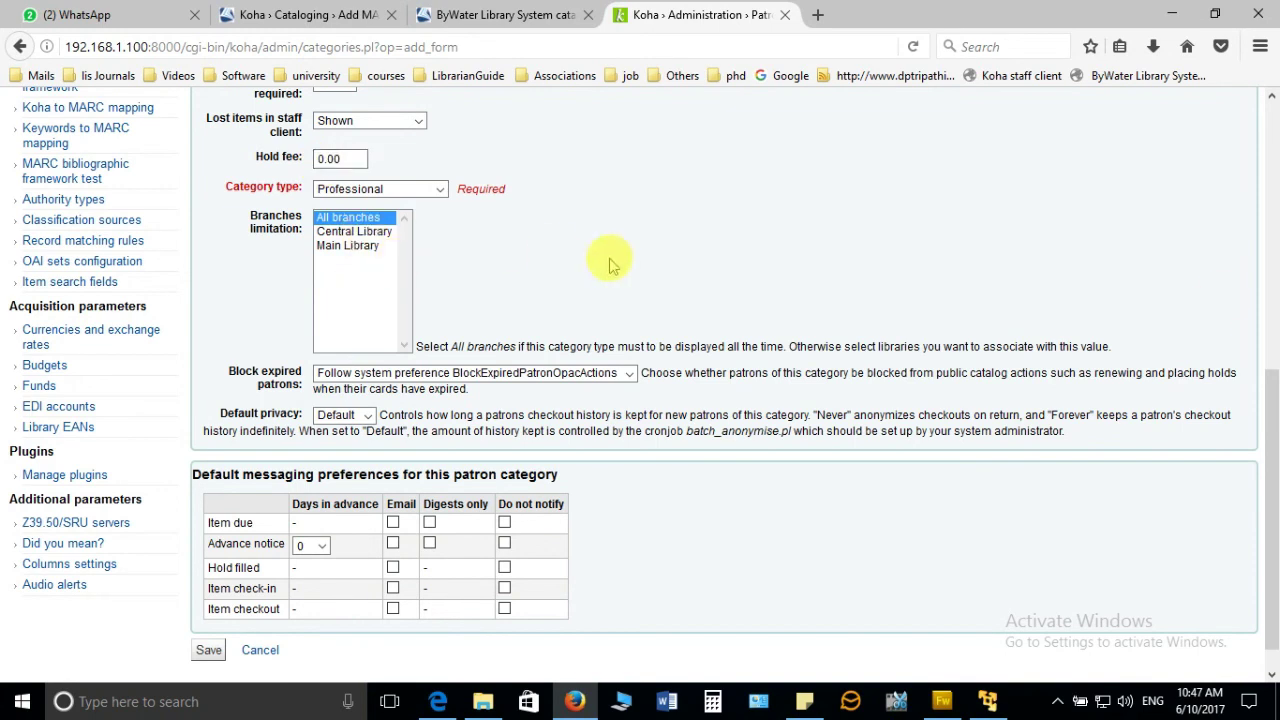
# - Email item due, advance notice (2 days ahead), hold filled, check-in and checkout messages
pyautogui.moveTo(1268, 405); pyautogui.dragTo(1268, 421)
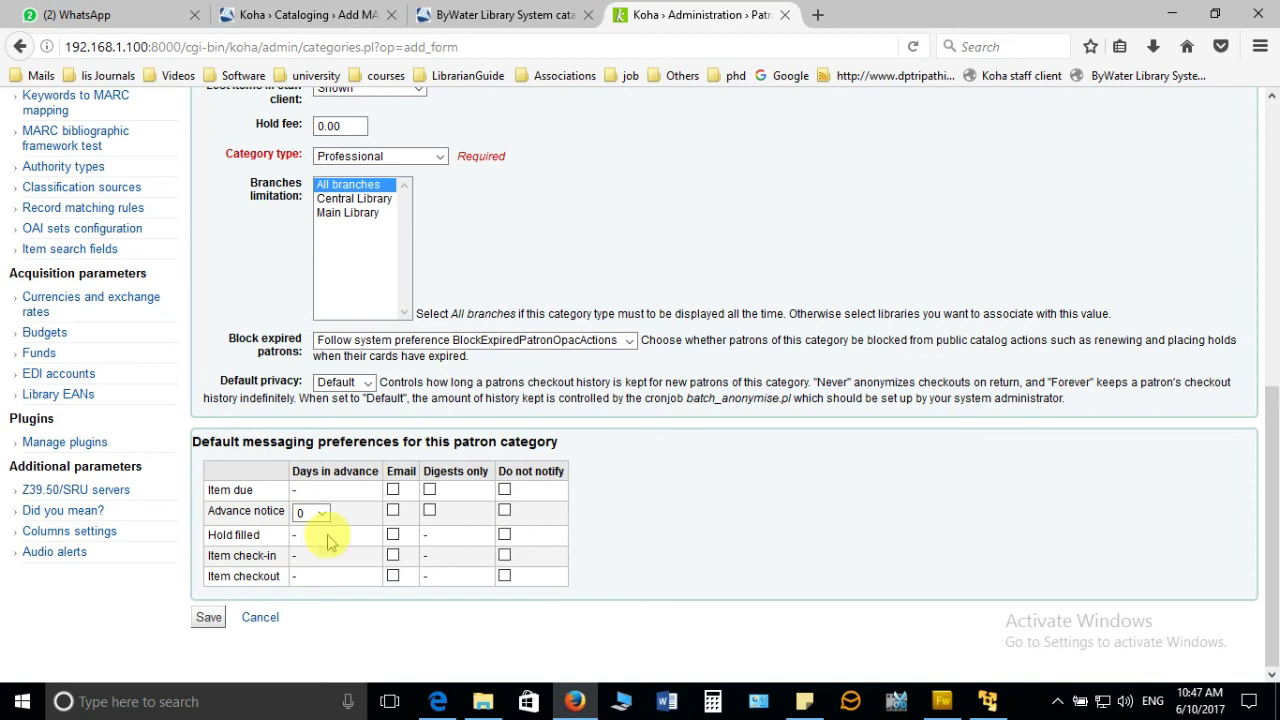
pyautogui.click(393, 489)
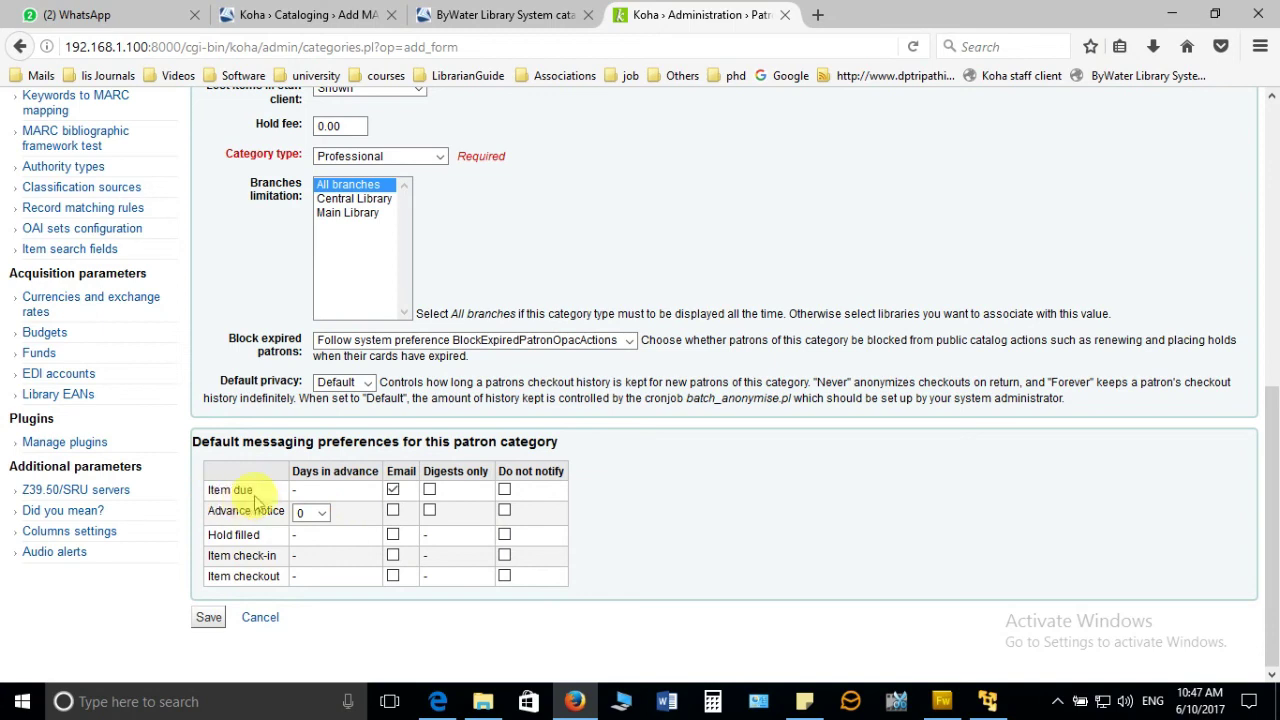
pyautogui.click(320, 512)
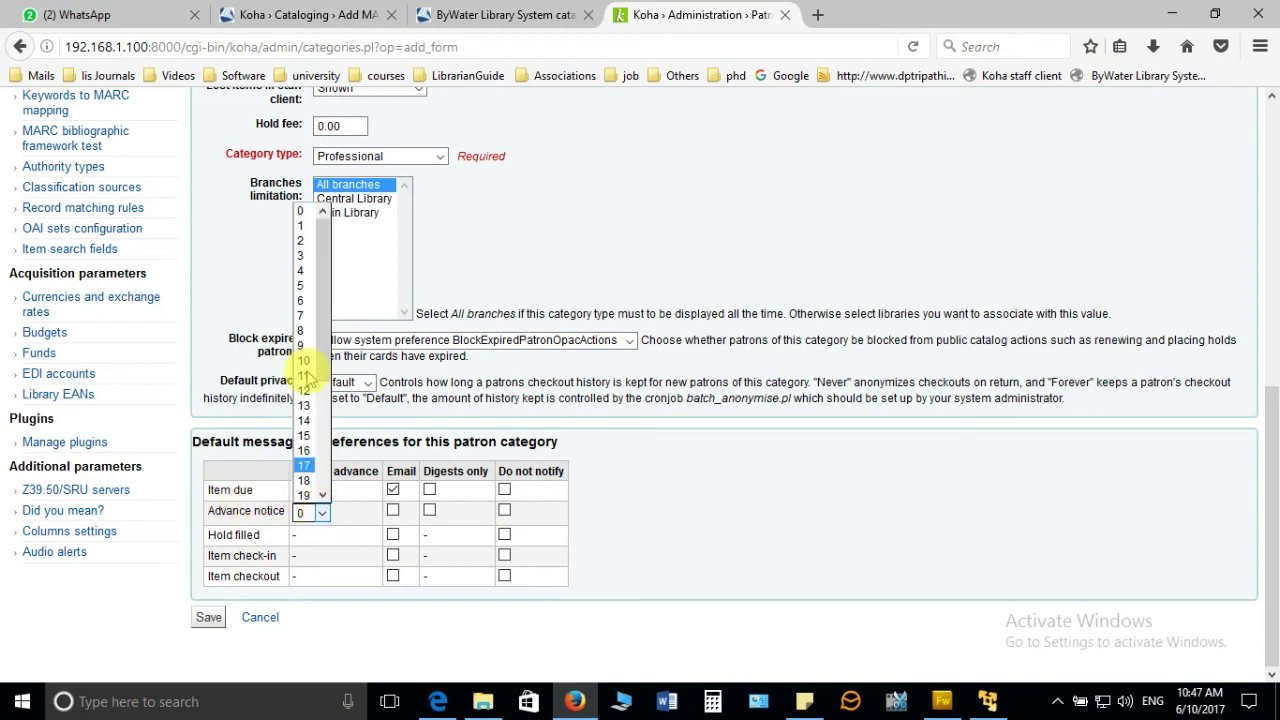
pyautogui.click(305, 243)
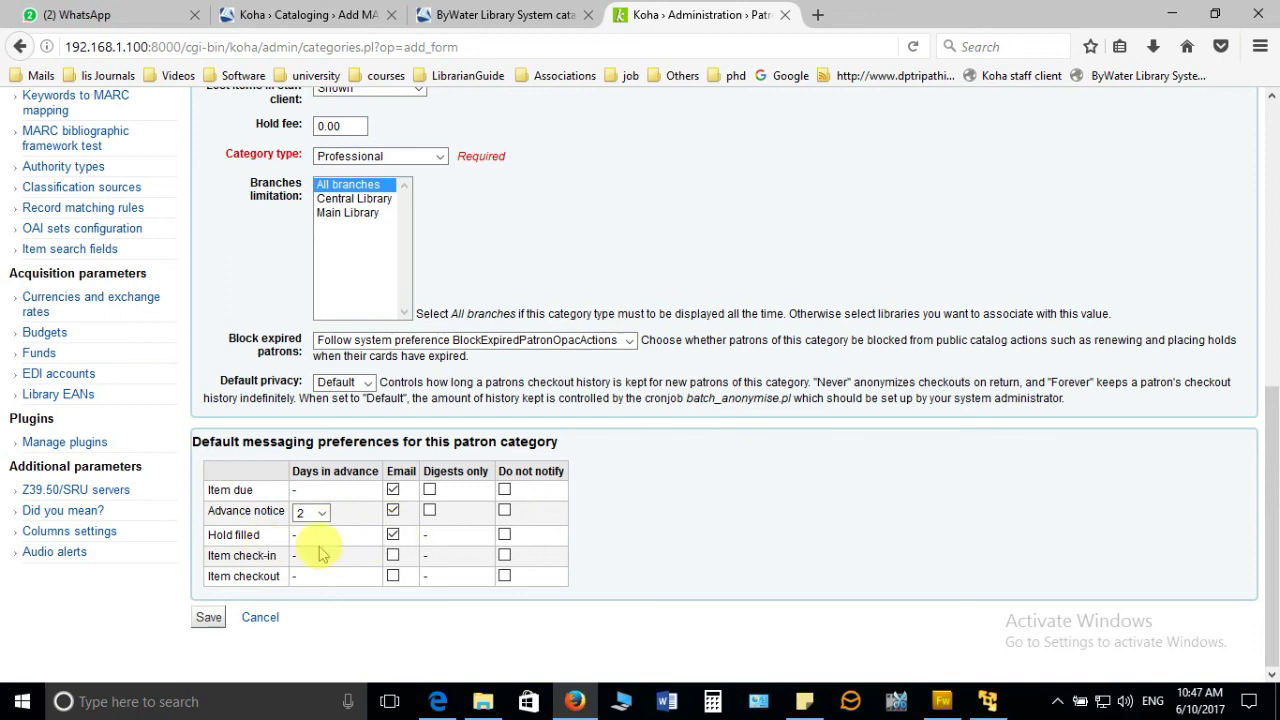
pyautogui.click(393, 556)
pyautogui.click(392, 575)
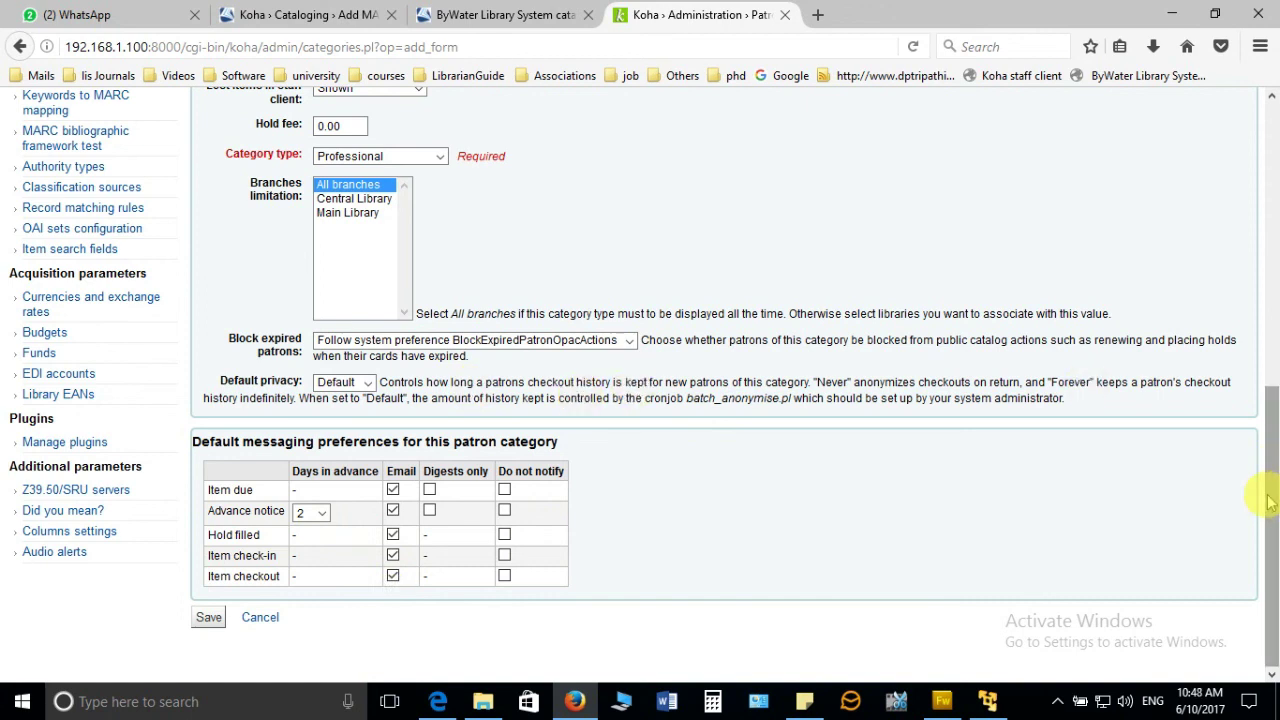
pyautogui.moveTo(1274, 485); pyautogui.dragTo(1272, 545)
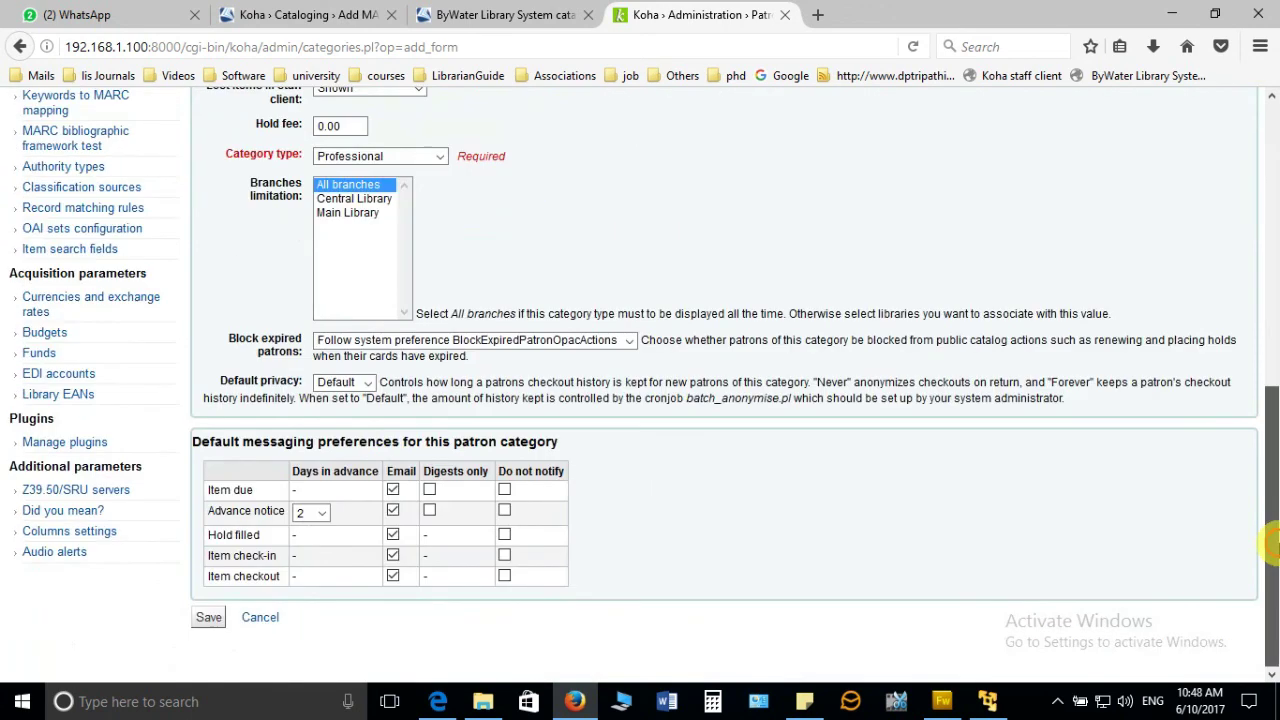
# - Save the WP Workshop Participants category form
pyautogui.click(205, 617)
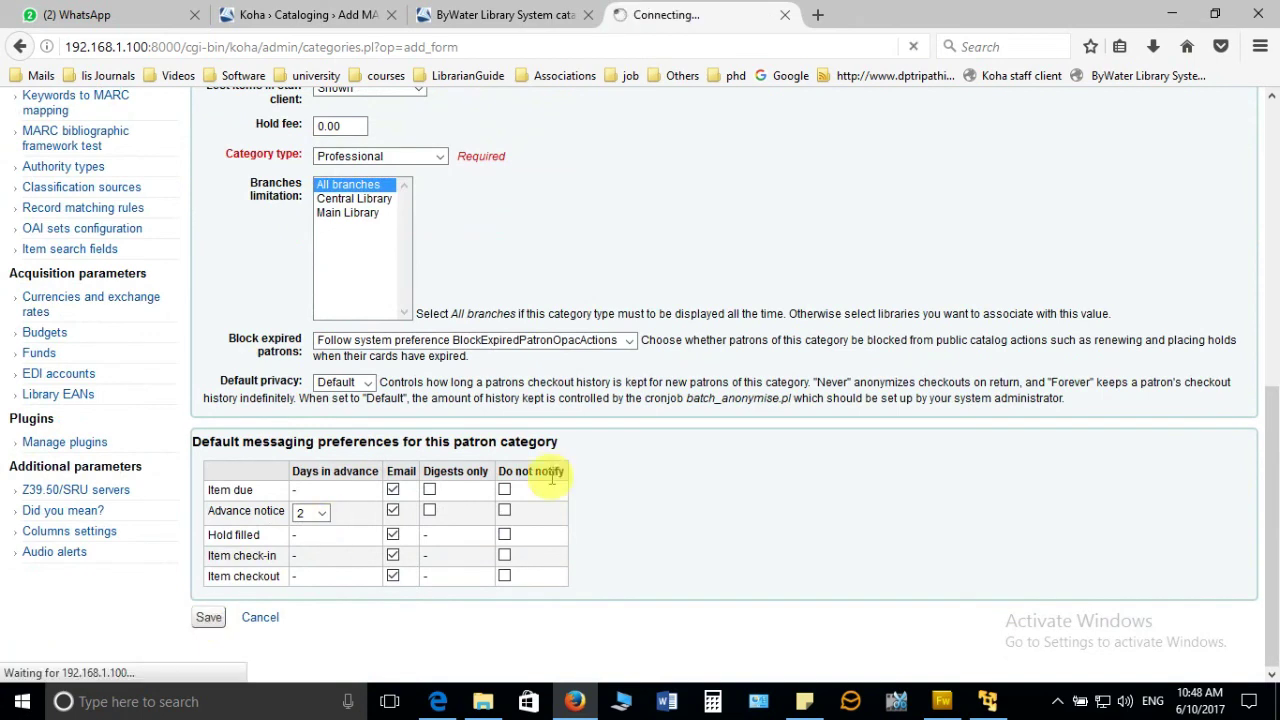